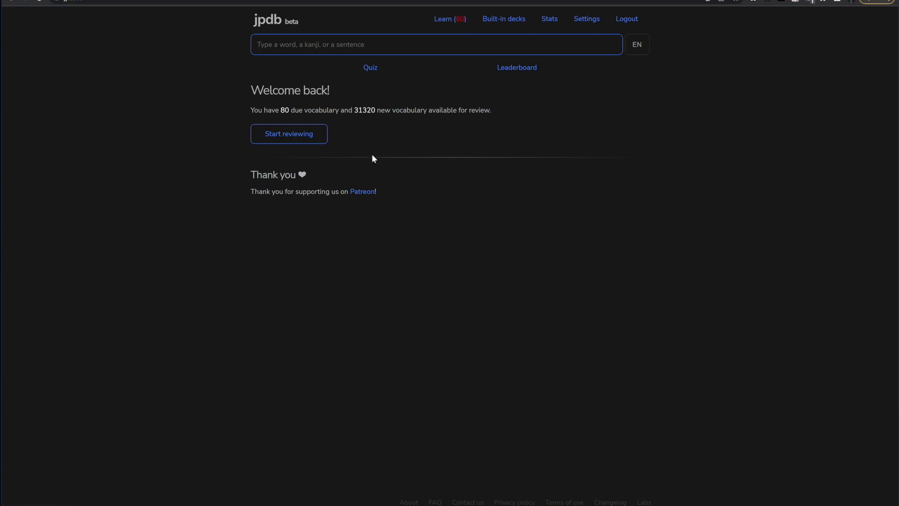
Start a review session twice, returning to the home page each time
{"action": "left_click", "coordinate": [305, 137]}
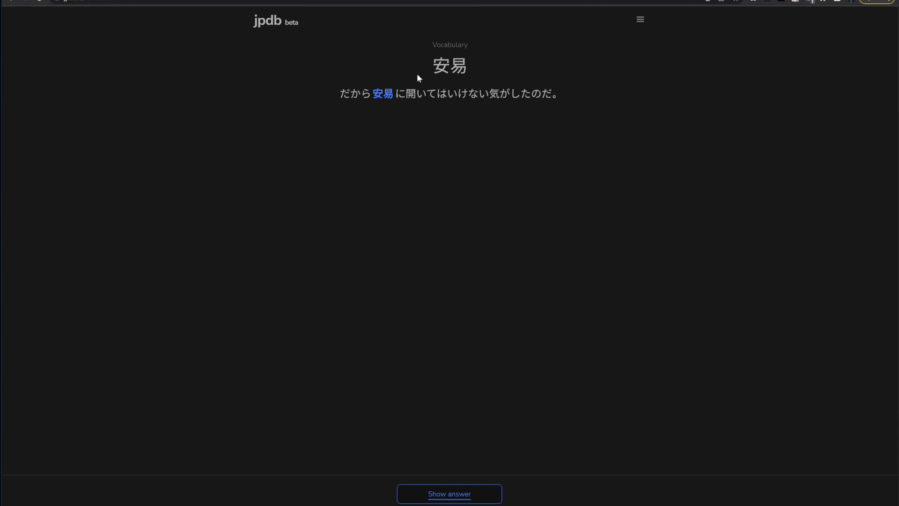
{"action": "left_click", "coordinate": [267, 27]}
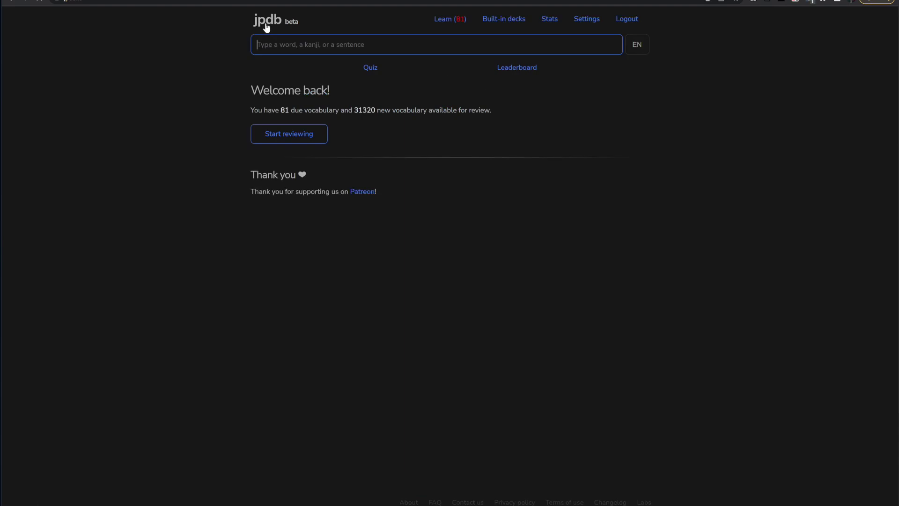
{"action": "left_click", "coordinate": [316, 139]}
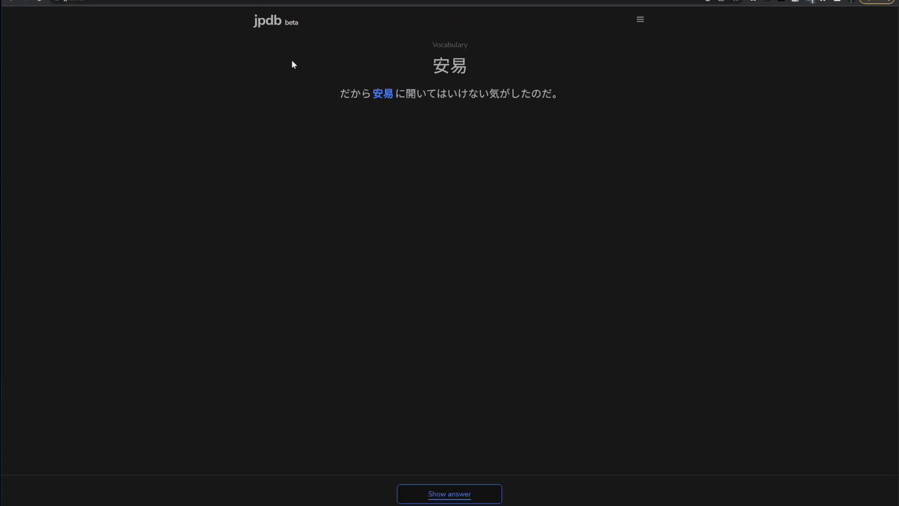
{"action": "left_click", "coordinate": [272, 23]}
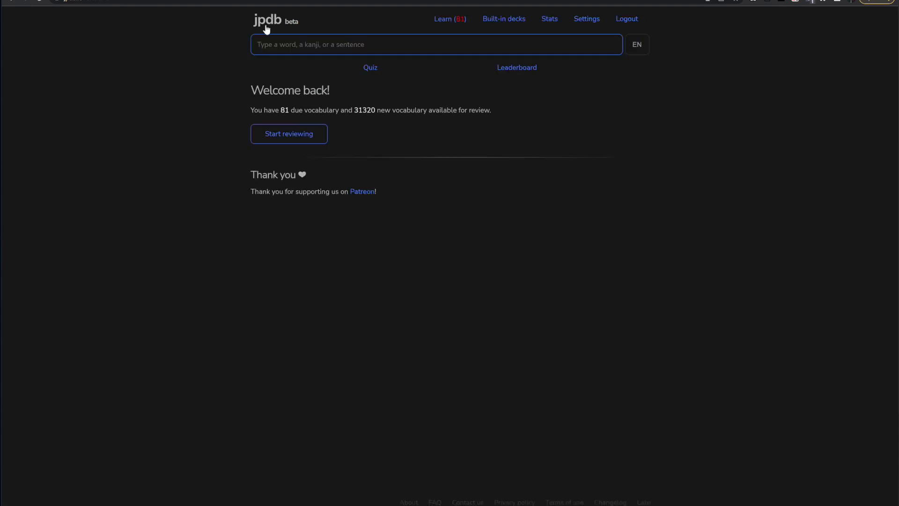
Open the All vocabulary special deck from Learn and filter it to show only Due words
{"action": "left_click", "coordinate": [443, 19]}
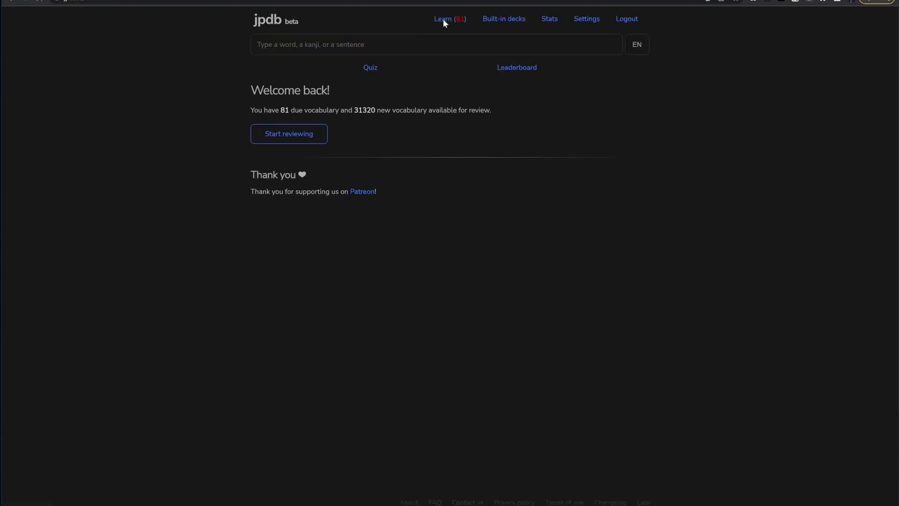
{"action": "scroll", "coordinate": [196, 257], "scroll_direction": "down", "scroll_amount": 5}
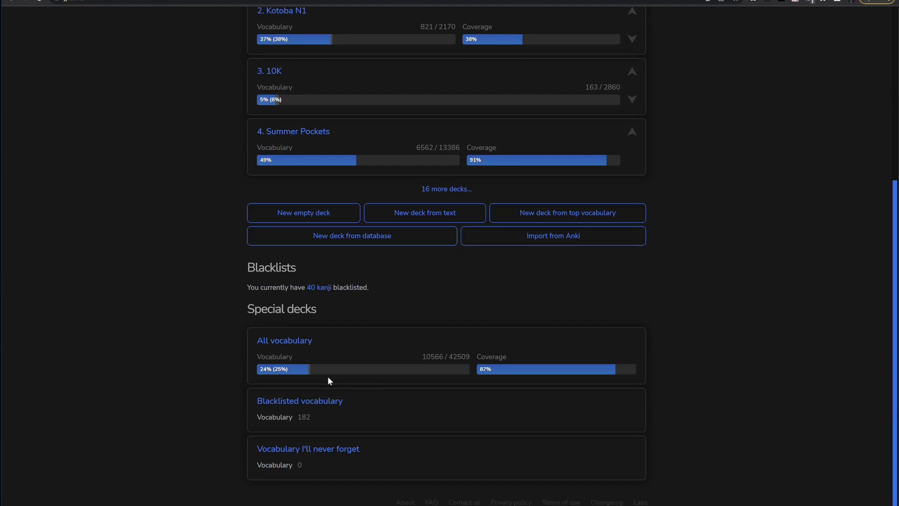
{"action": "left_click", "coordinate": [299, 338]}
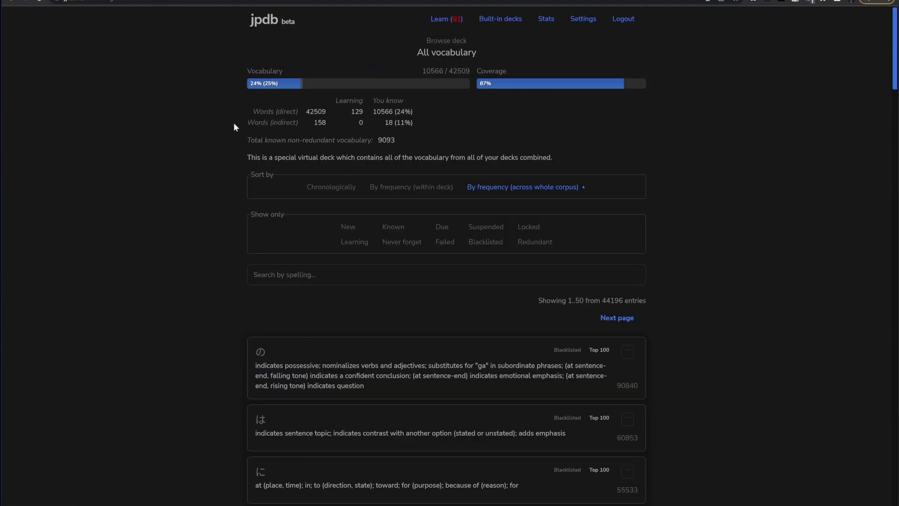
{"action": "left_click", "coordinate": [449, 228]}
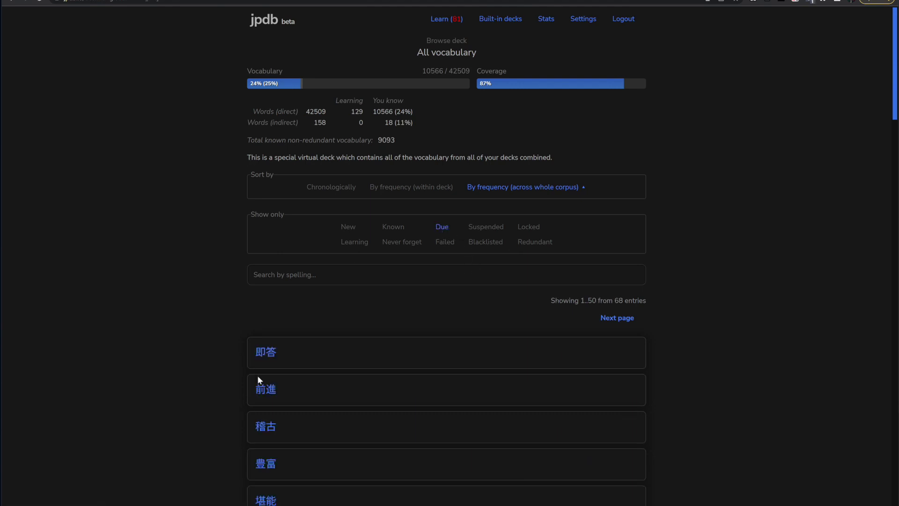
{"action": "scroll", "coordinate": [257, 375], "scroll_direction": "down", "scroll_amount": 2}
{"action": "left_click", "coordinate": [348, 116]}
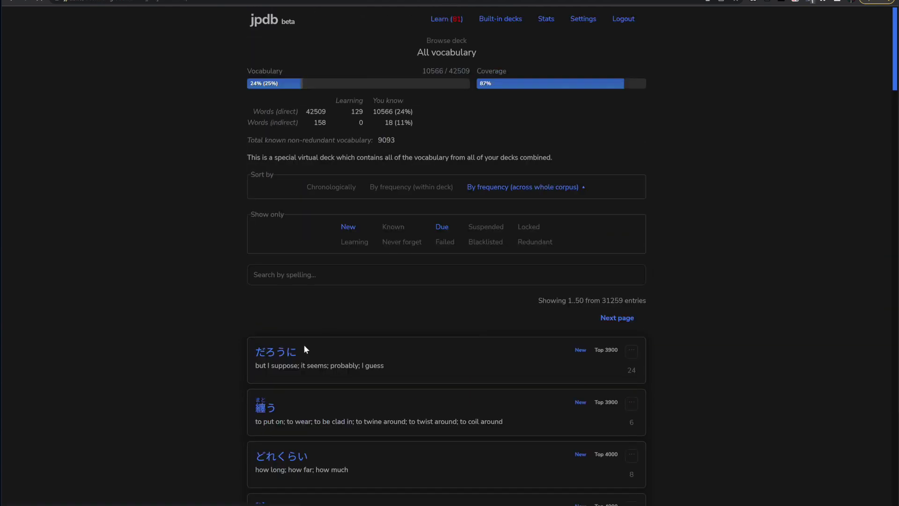
{"action": "scroll", "coordinate": [303, 344], "scroll_direction": "down", "scroll_amount": 3}
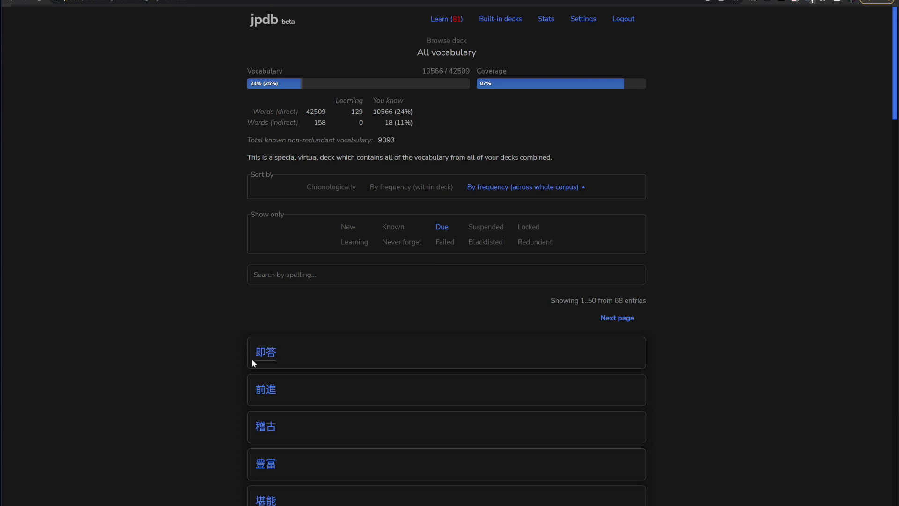
{"action": "scroll", "coordinate": [210, 309], "scroll_direction": "down", "scroll_amount": 3}
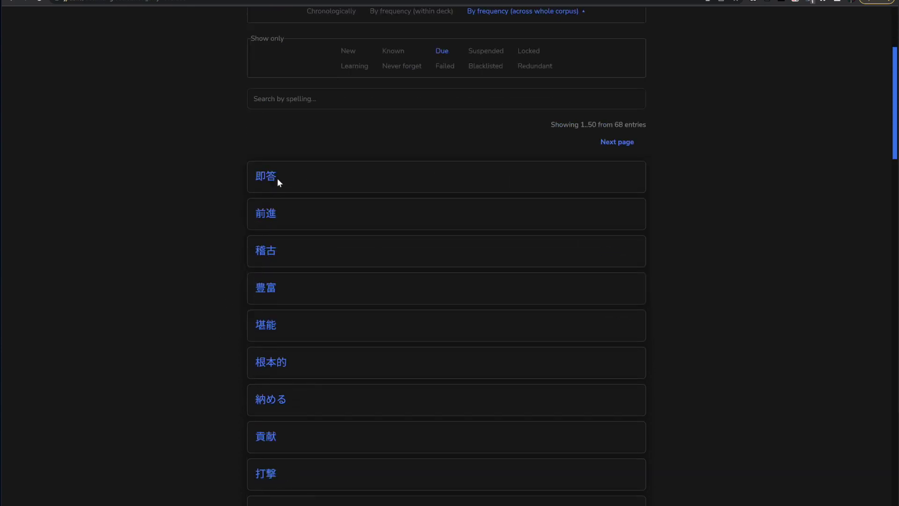
{"action": "right_click", "coordinate": [204, 181]}
Select all the page text with Ctrl+A and run 'Parse … with jpdb' on it
{"action": "left_click", "coordinate": [168, 212]}
{"action": "key", "text": "ctrl+a"}
{"action": "right_click", "coordinate": [224, 205]}
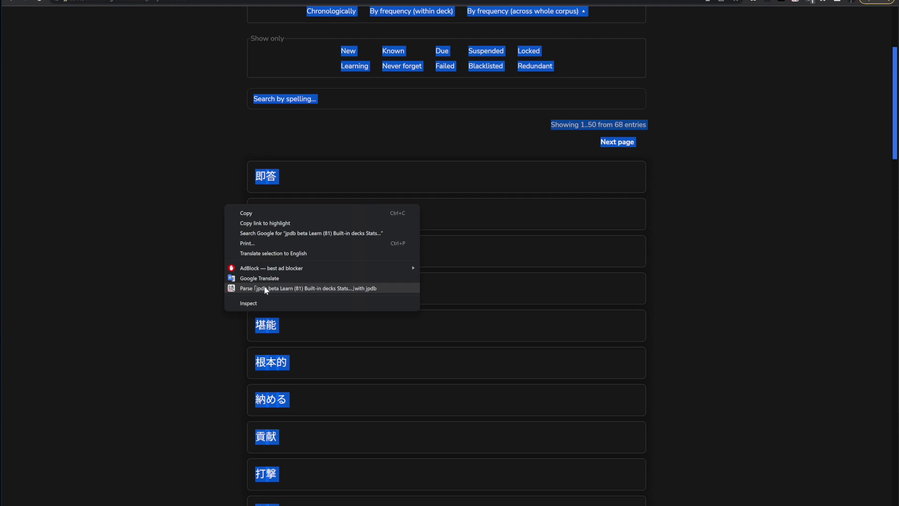
{"action": "left_click", "coordinate": [249, 288]}
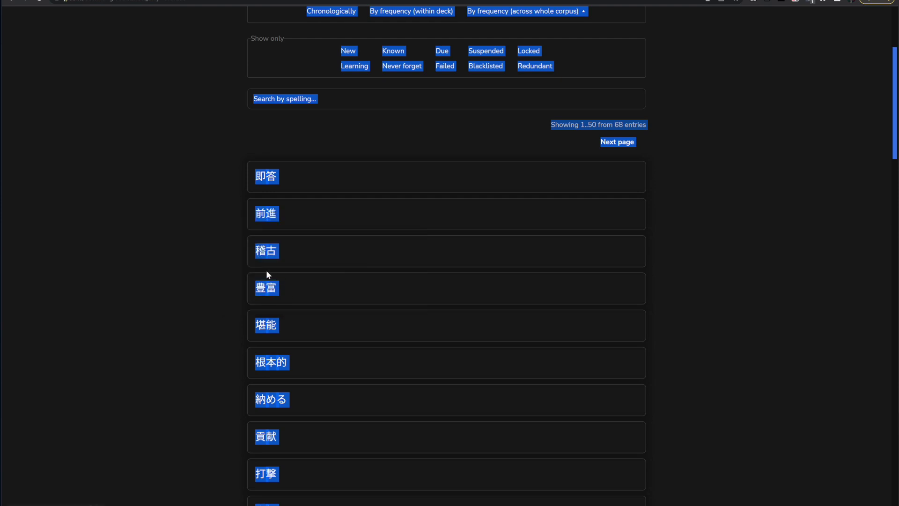
{"action": "left_click", "coordinate": [201, 274]}
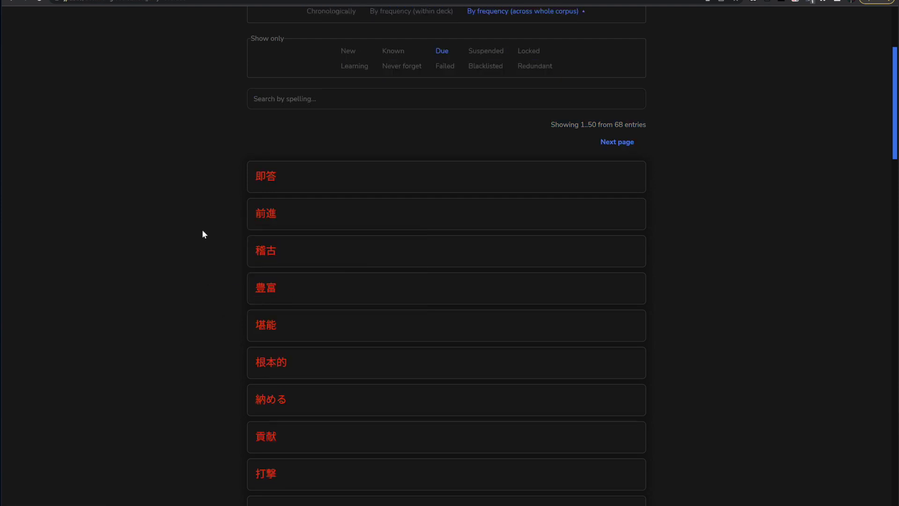
Grade 納める as Good from its popup card in the parsed due list
{"action": "scroll", "coordinate": [296, 344], "scroll_direction": "down", "scroll_amount": 13}
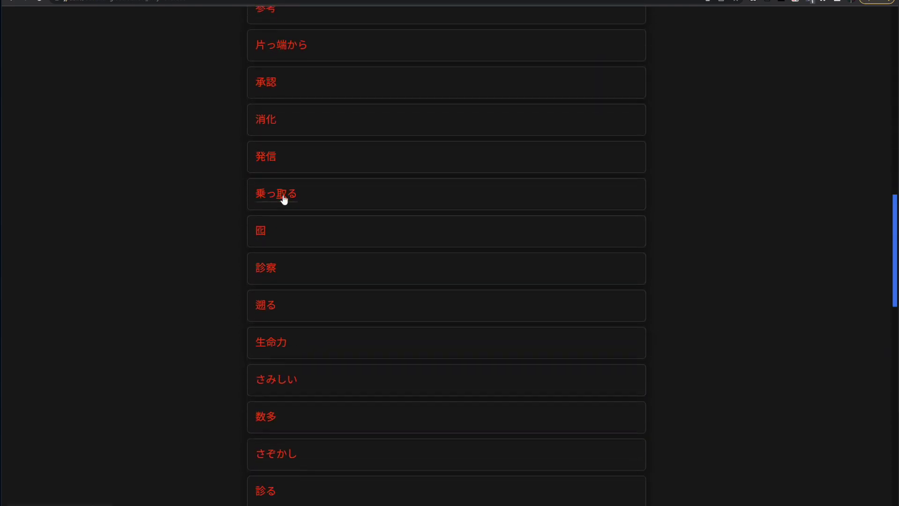
{"action": "scroll", "coordinate": [283, 199], "scroll_direction": "up", "scroll_amount": 10}
{"action": "scroll", "coordinate": [283, 199], "scroll_direction": "up", "scroll_amount": 5}
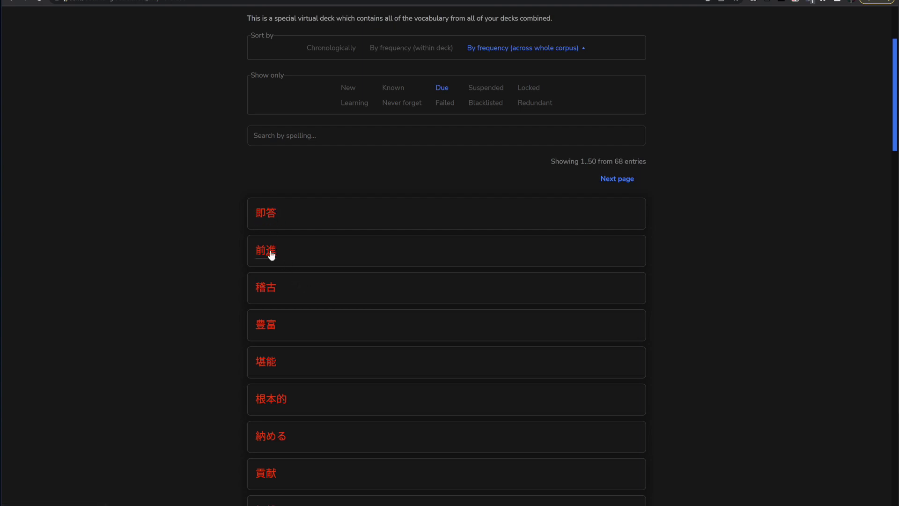
{"action": "scroll", "coordinate": [277, 287], "scroll_direction": "down", "scroll_amount": 2}
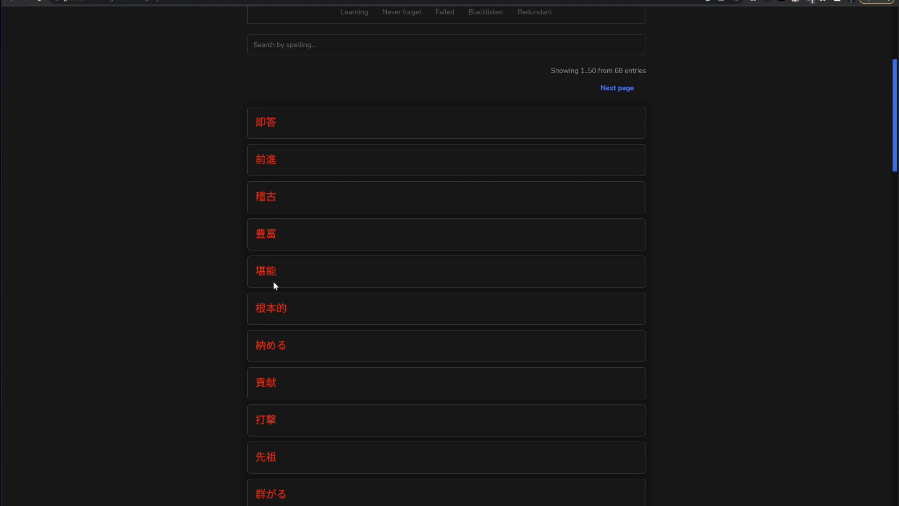
{"action": "mouse_move", "coordinate": [278, 347]}
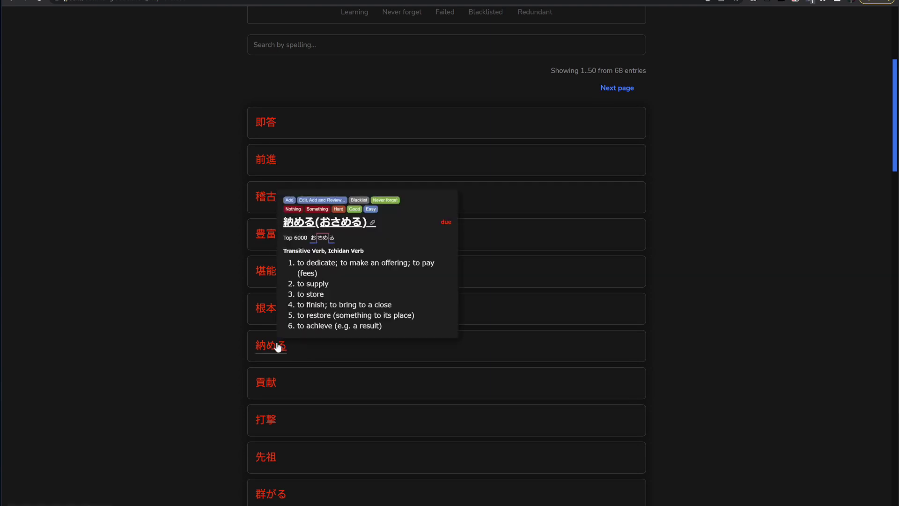
{"action": "left_click", "coordinate": [355, 210]}
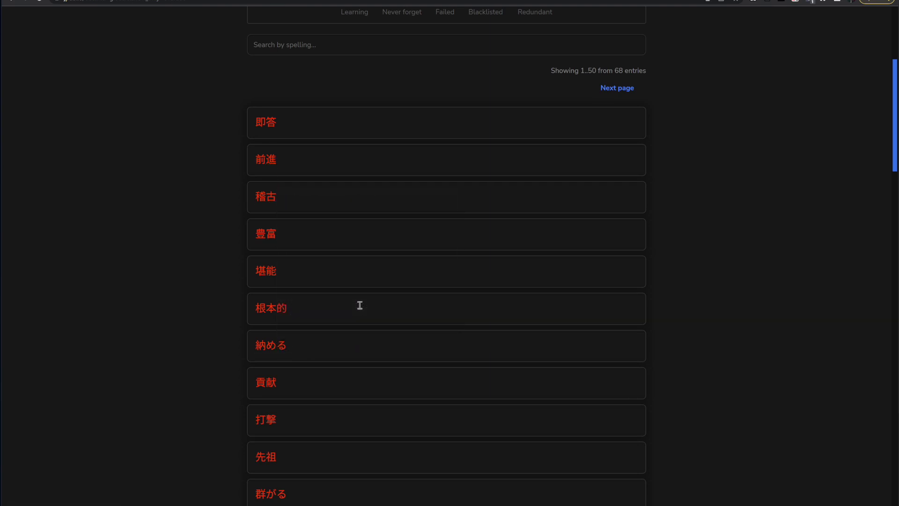
{"action": "scroll", "coordinate": [359, 303], "scroll_direction": "down", "scroll_amount": 3}
{"action": "scroll", "coordinate": [358, 278], "scroll_direction": "down", "scroll_amount": 1}
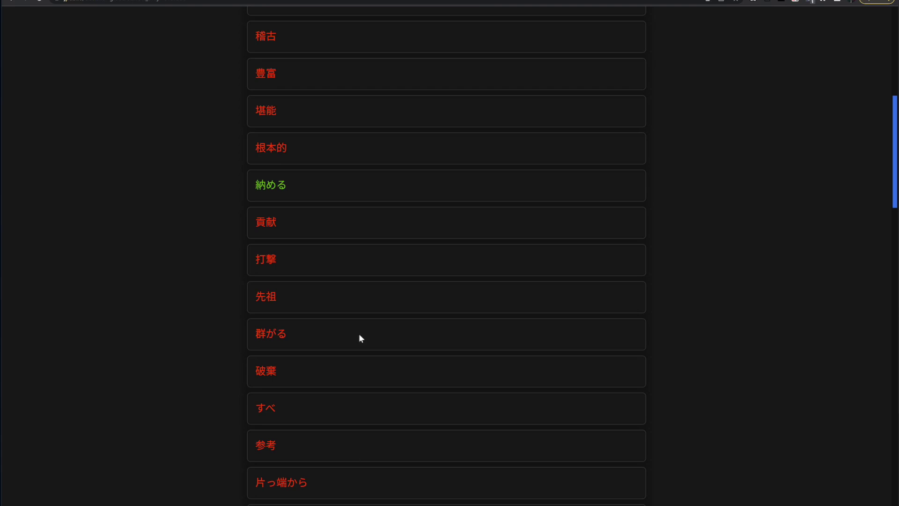
{"action": "scroll", "coordinate": [358, 333], "scroll_direction": "up", "scroll_amount": 10}
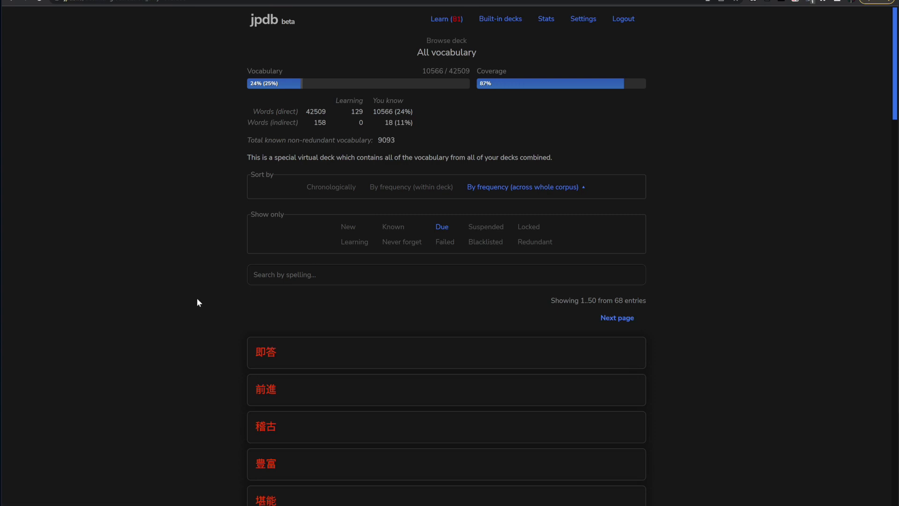
{"action": "scroll", "coordinate": [494, 345], "scroll_direction": "down", "scroll_amount": 4}
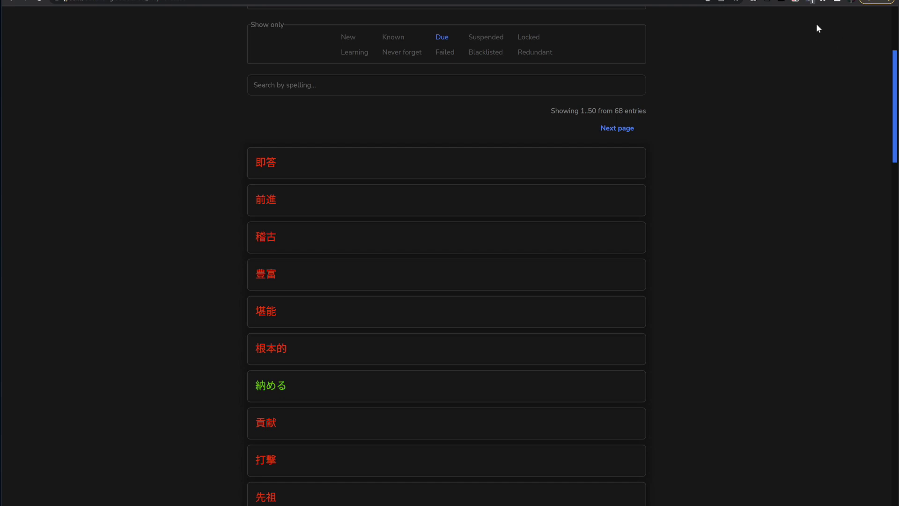
Check the parser extension options, then mark 豊富 and 消化 green in the due list
{"action": "left_click", "coordinate": [795, 2]}
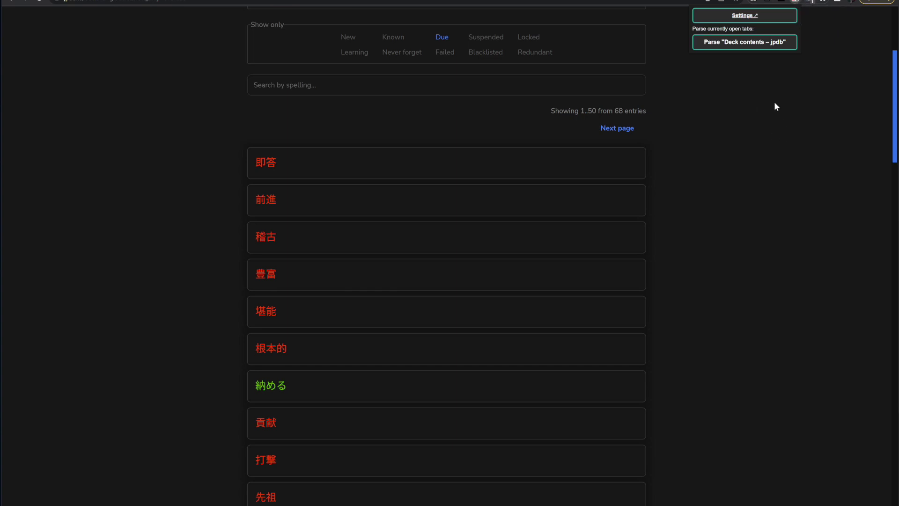
{"action": "left_click", "coordinate": [741, 186]}
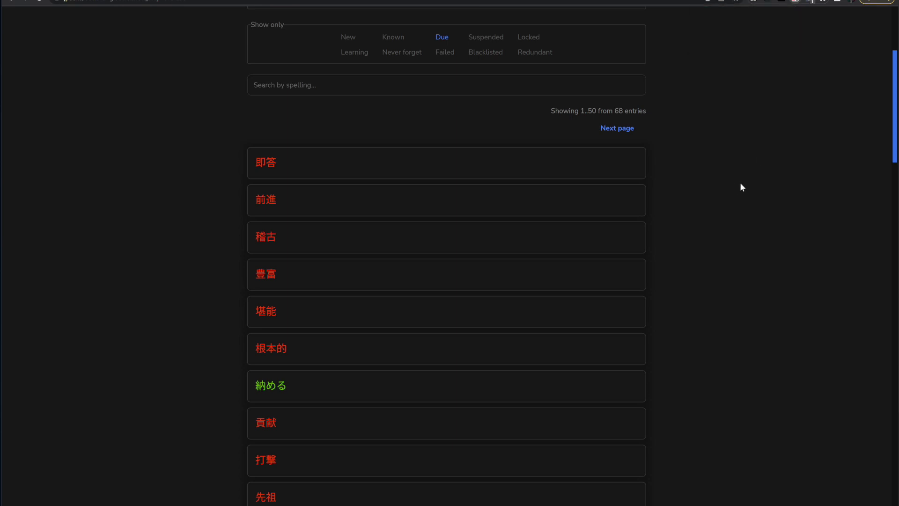
{"action": "left_click", "coordinate": [269, 280]}
{"action": "scroll", "coordinate": [283, 271], "scroll_direction": "down", "scroll_amount": 10}
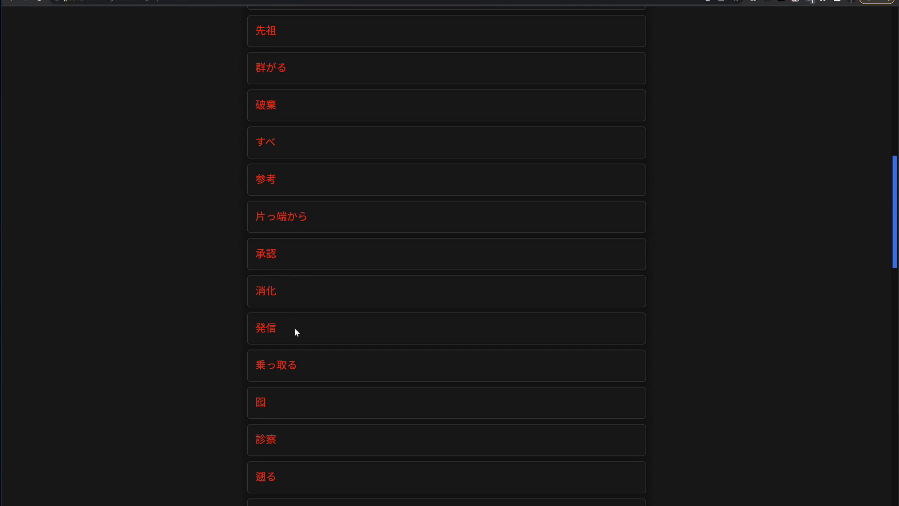
{"action": "left_click", "coordinate": [260, 291]}
{"action": "mouse_move", "coordinate": [266, 292]}
{"action": "left_click", "coordinate": [811, 3]}
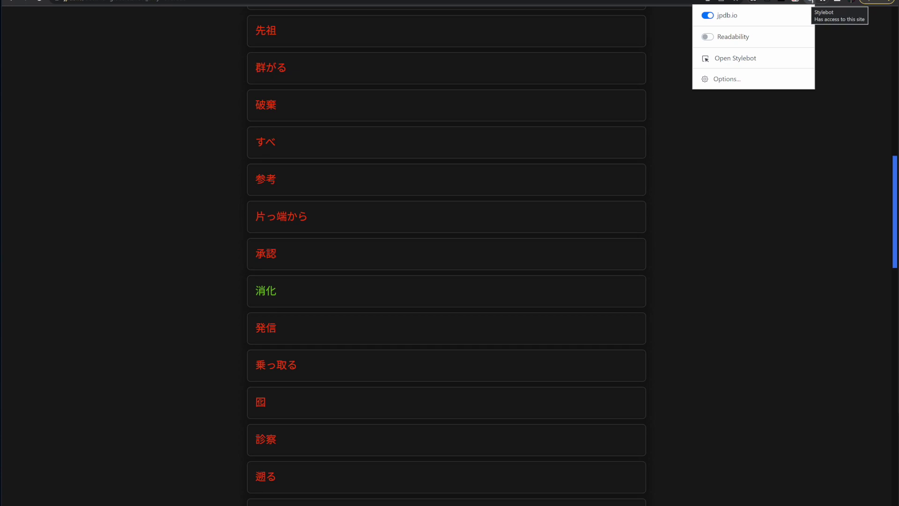
Open the Stylebot editor for jpdb.io and narrow the browser to sit beside the game
{"action": "left_click", "coordinate": [743, 66]}
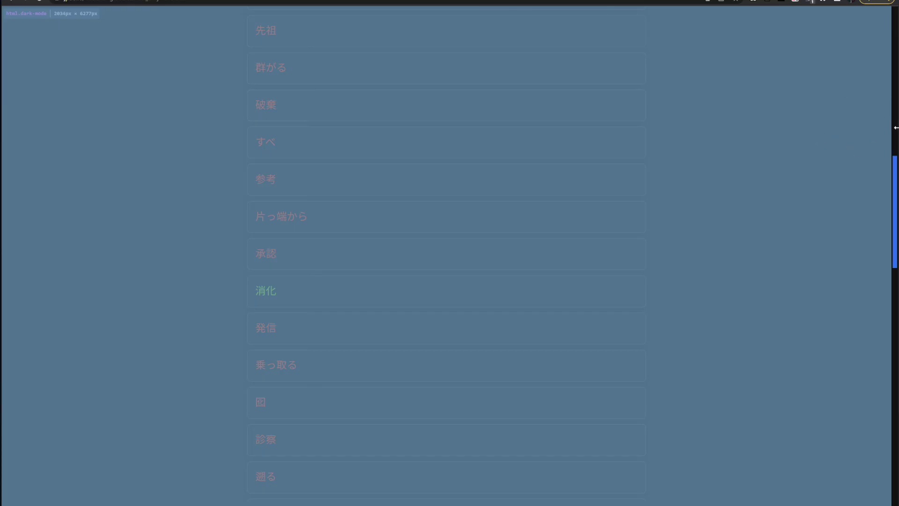
{"action": "left_click_drag", "start_coordinate": [895, 128], "coordinate": [515, 248]}
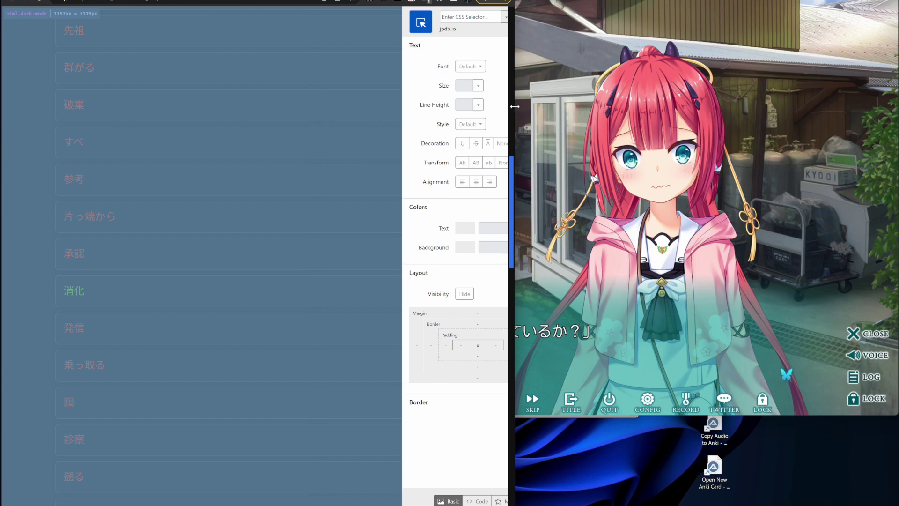
{"action": "left_click_drag", "start_coordinate": [514, 107], "coordinate": [394, 104]}
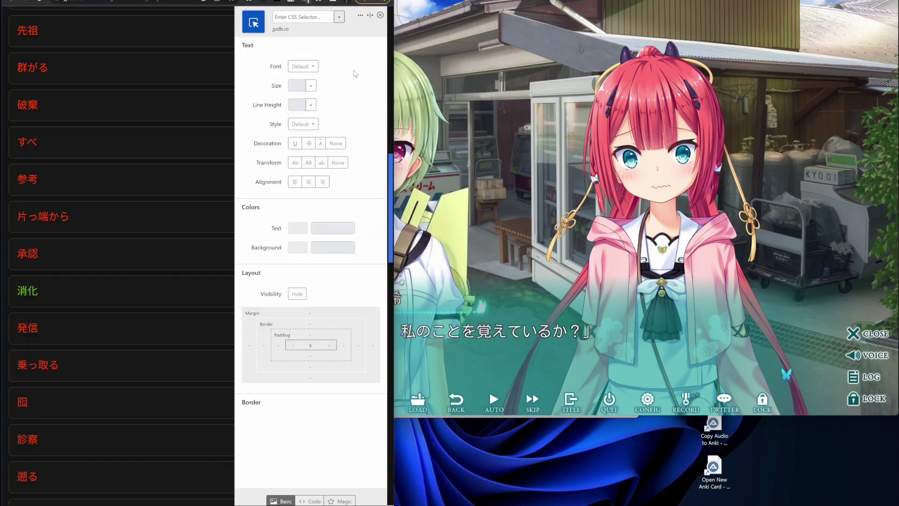
{"action": "left_click", "coordinate": [339, 19]}
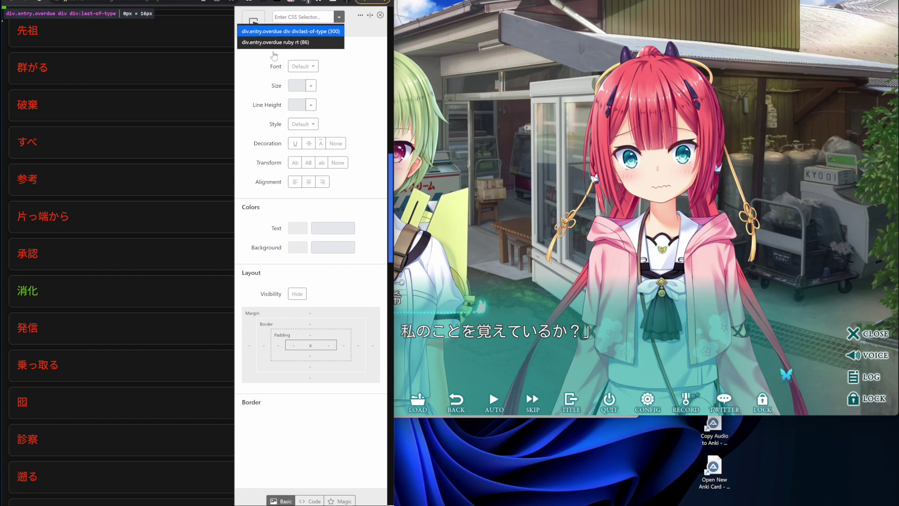
Load the saved 'div.entry.overdue ruby rt' rule and inspect its selector text
{"action": "left_click", "coordinate": [281, 42]}
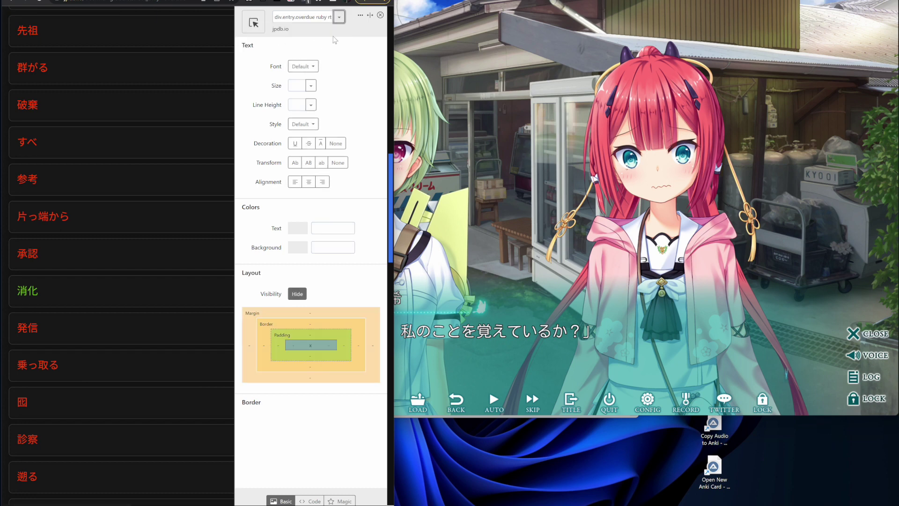
{"action": "left_click", "coordinate": [308, 17]}
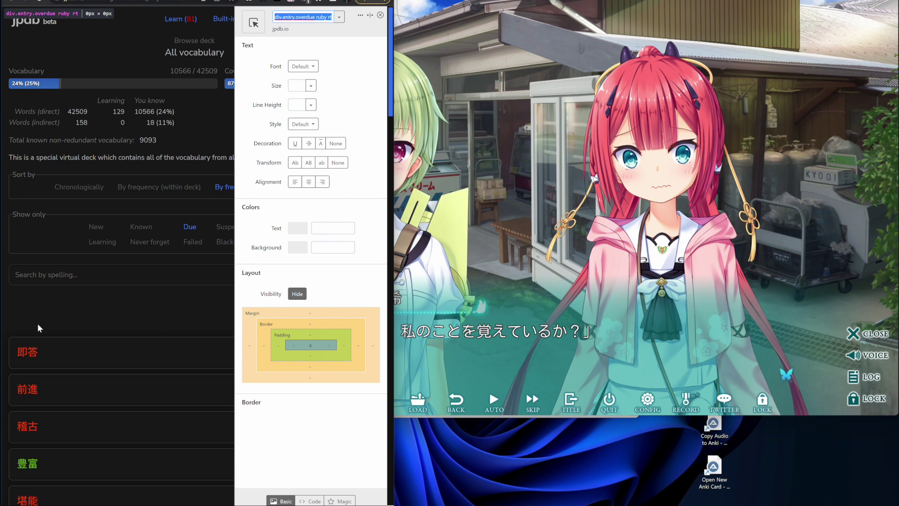
{"action": "double_click", "coordinate": [322, 17]}
{"action": "double_click", "coordinate": [329, 17]}
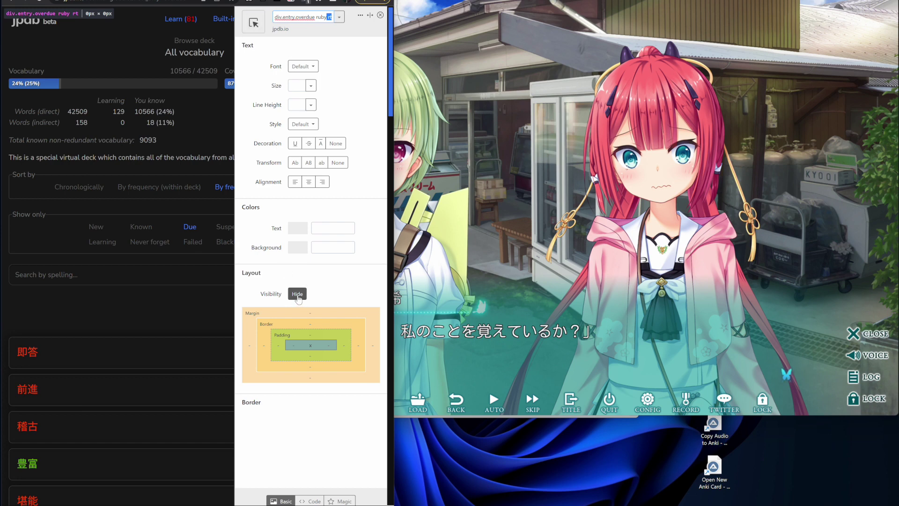
Turn Visibility Hide off to preview the furigana, then back on to hide it
{"action": "left_click", "coordinate": [295, 298]}
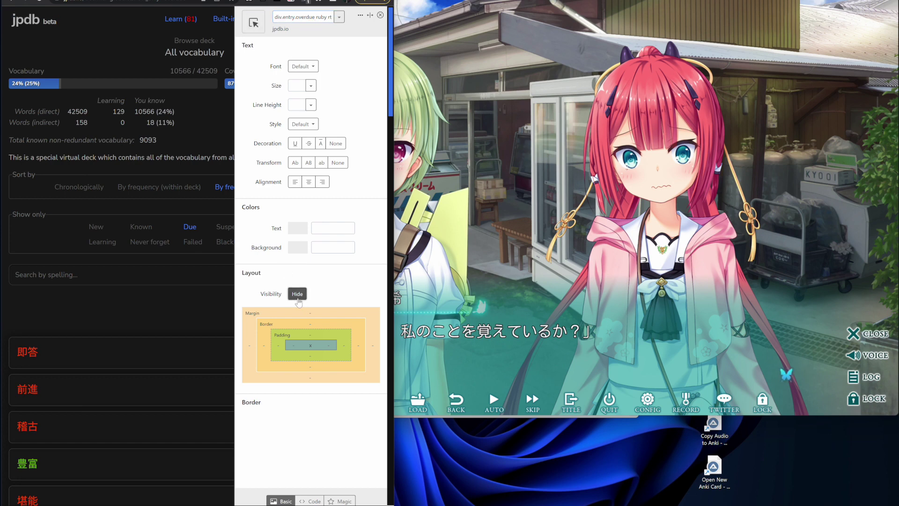
{"action": "scroll", "coordinate": [106, 372], "scroll_direction": "down", "scroll_amount": 5}
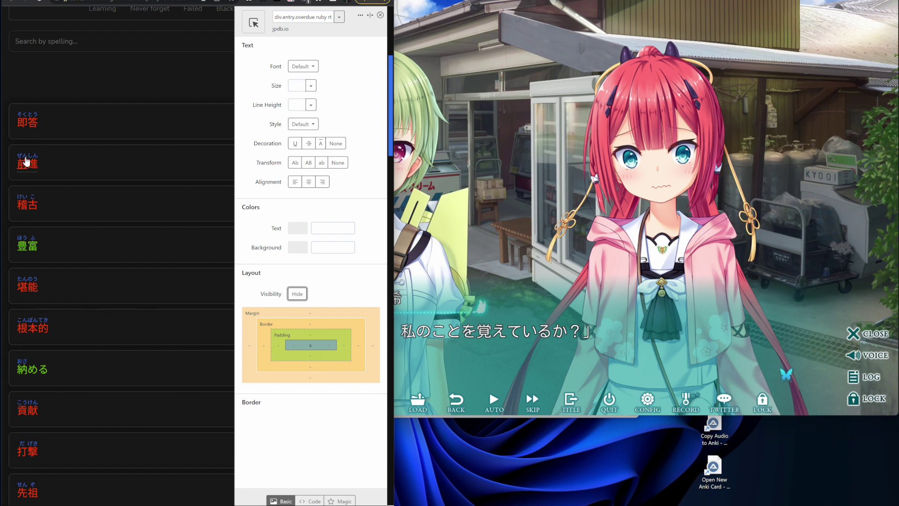
{"action": "scroll", "coordinate": [28, 106], "scroll_direction": "up", "scroll_amount": 7, "text": "ctrl"}
{"action": "scroll", "coordinate": [26, 129], "scroll_direction": "down", "scroll_amount": 3, "text": "ctrl"}
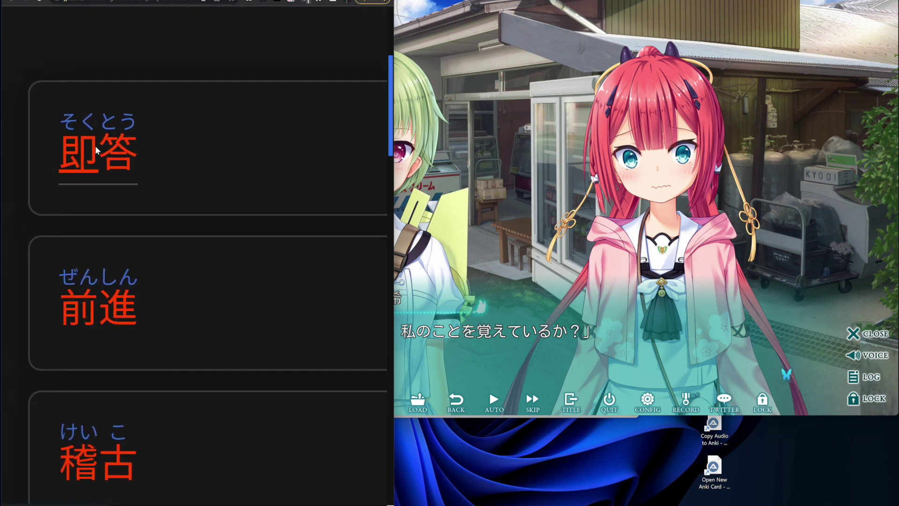
{"action": "scroll", "coordinate": [26, 128], "scroll_direction": "down", "scroll_amount": 2, "text": "ctrl"}
{"action": "scroll", "coordinate": [25, 129], "scroll_direction": "down", "scroll_amount": 1, "text": "ctrl"}
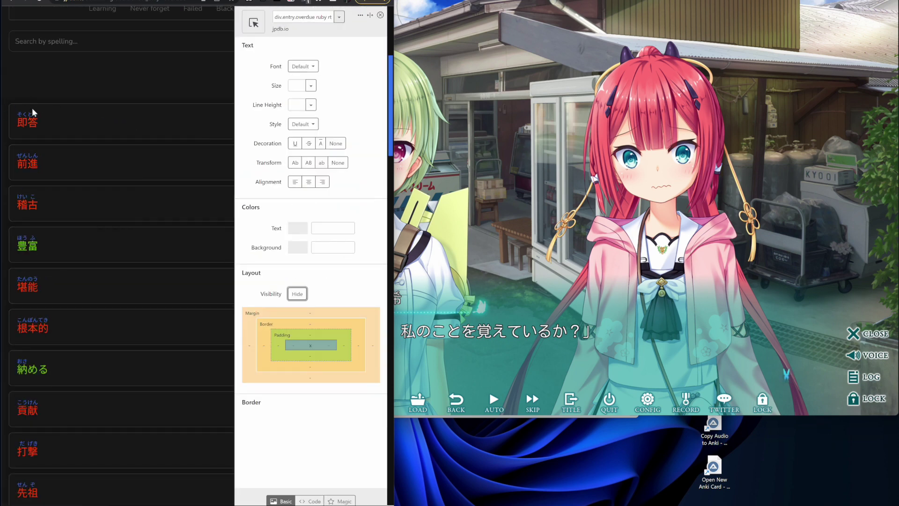
{"action": "left_click", "coordinate": [295, 294]}
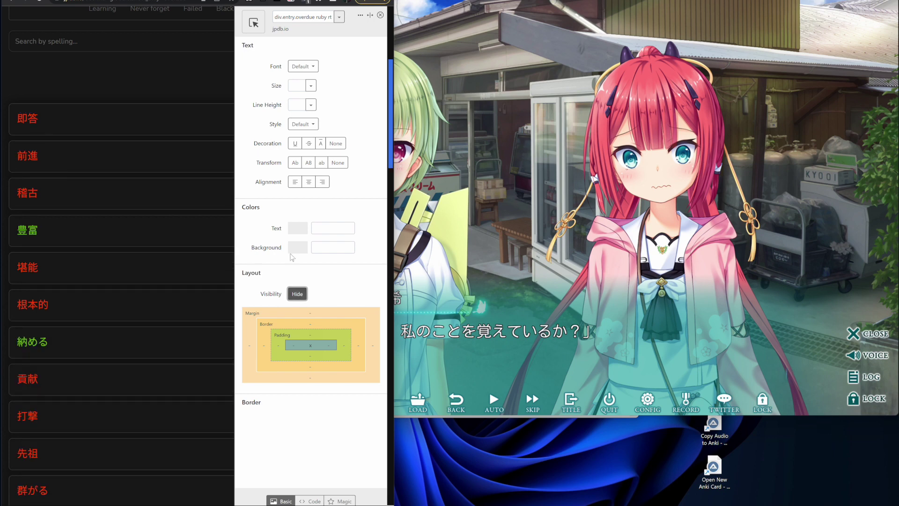
Load the 'div.entry.overdue div div:last-of-type' rule, preview meanings with Hide off, then re-hide them
{"action": "left_click", "coordinate": [339, 17]}
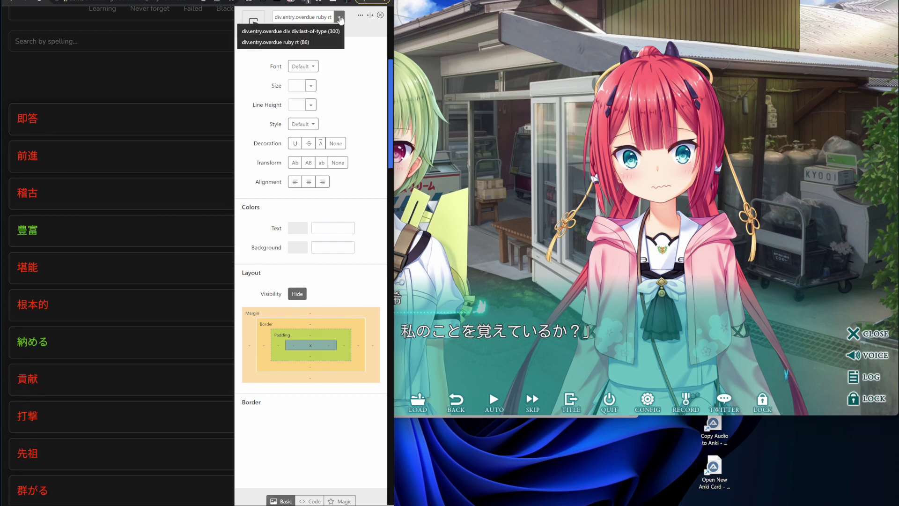
{"action": "left_click", "coordinate": [305, 31]}
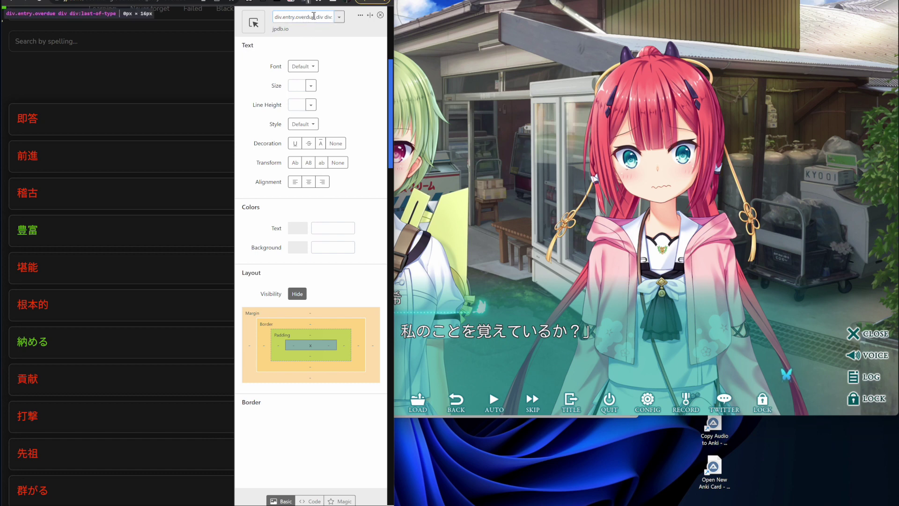
{"action": "left_click_drag", "start_coordinate": [315, 17], "coordinate": [298, 17]}
{"action": "left_click", "coordinate": [315, 21]}
{"action": "left_click_drag", "start_coordinate": [316, 17], "coordinate": [339, 18]}
{"action": "left_click", "coordinate": [302, 17]}
{"action": "left_click_drag", "start_coordinate": [301, 16], "coordinate": [327, 17]}
{"action": "key", "text": "Left"}
{"action": "left_click", "coordinate": [297, 293]}
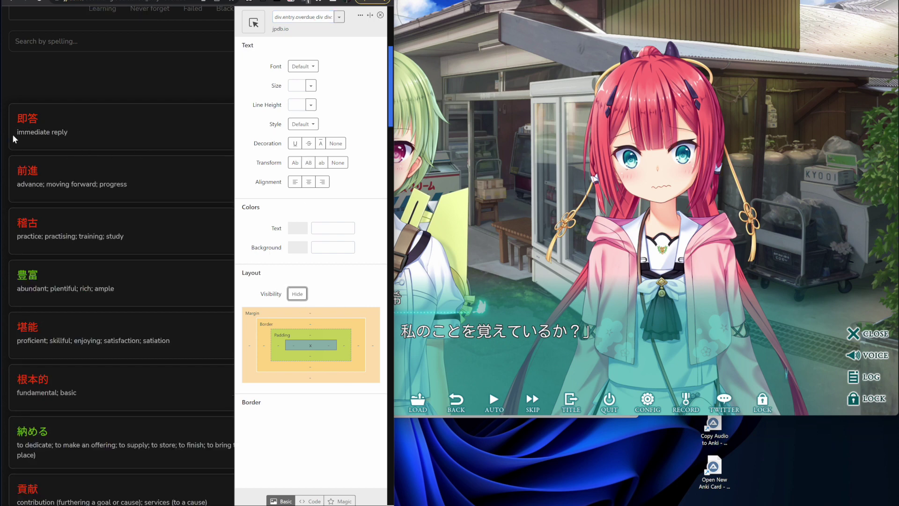
{"action": "left_click", "coordinate": [302, 293]}
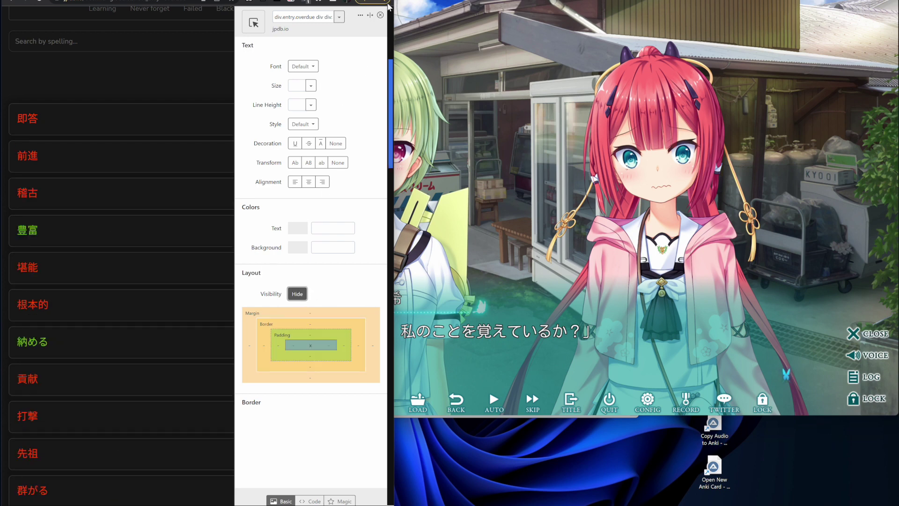
Close Stylebot, widen the browser to full screen, and scroll through the bare-kanji due list
{"action": "left_click", "coordinate": [380, 15]}
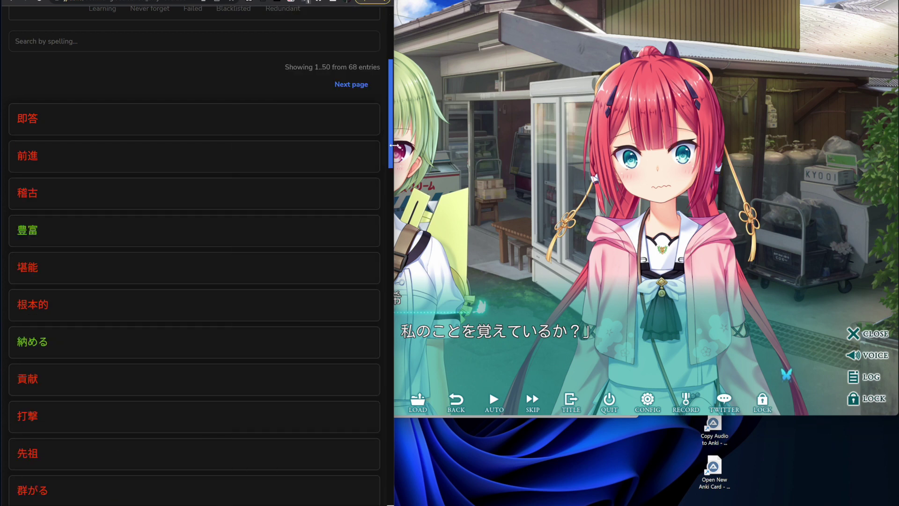
{"action": "left_click_drag", "start_coordinate": [394, 146], "coordinate": [895, 195]}
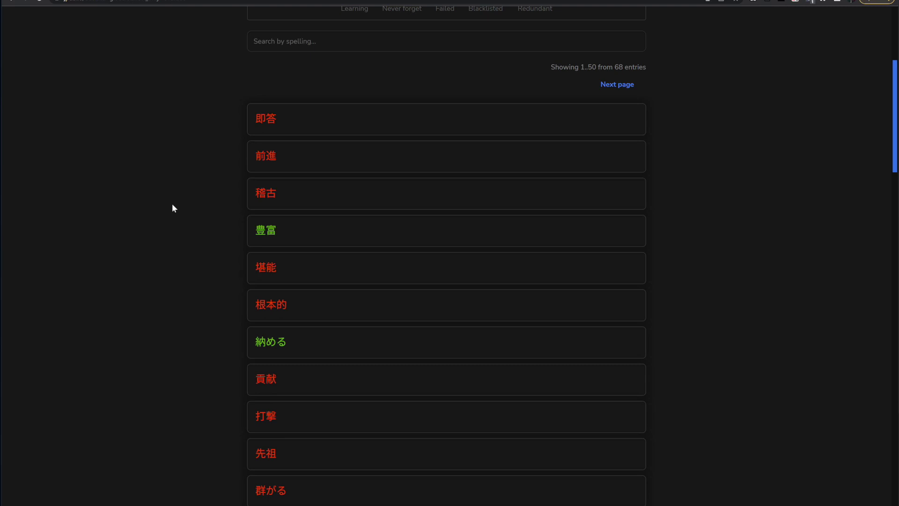
{"action": "scroll", "coordinate": [279, 418], "scroll_direction": "down", "scroll_amount": 5}
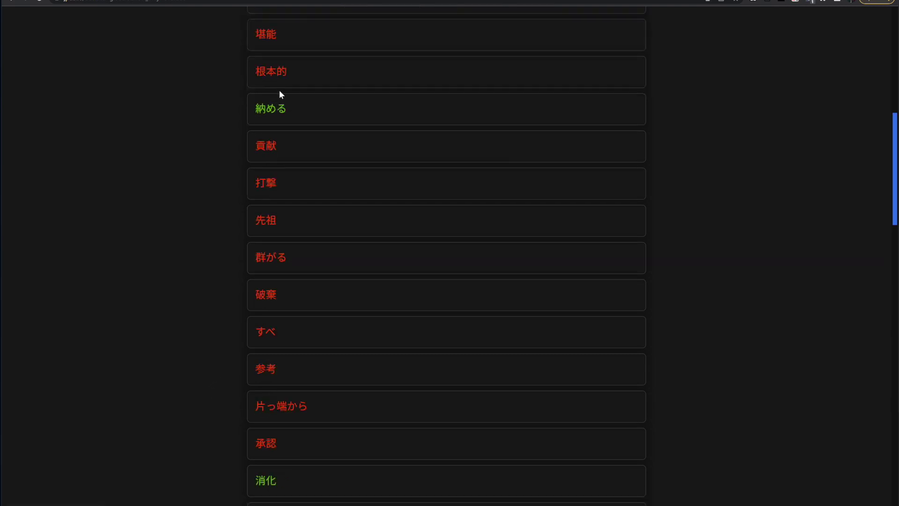
{"action": "scroll", "coordinate": [204, 141], "scroll_direction": "up", "scroll_amount": 10}
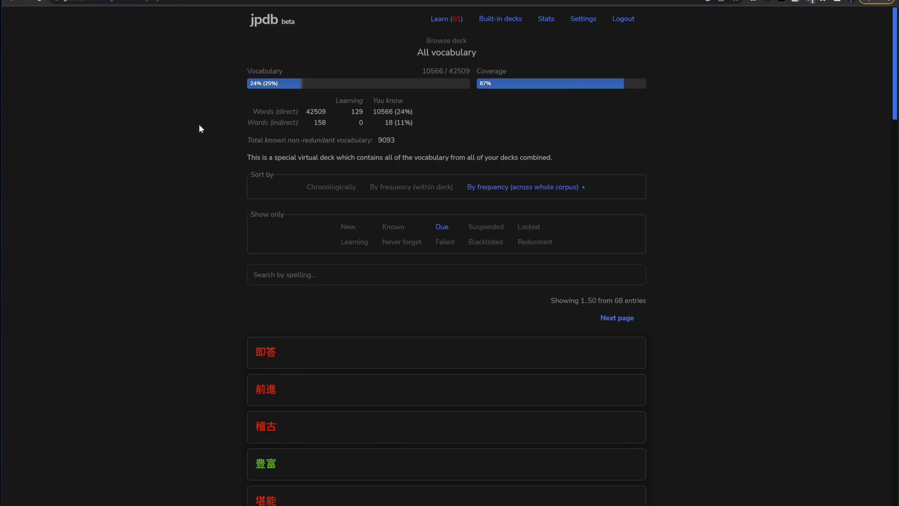